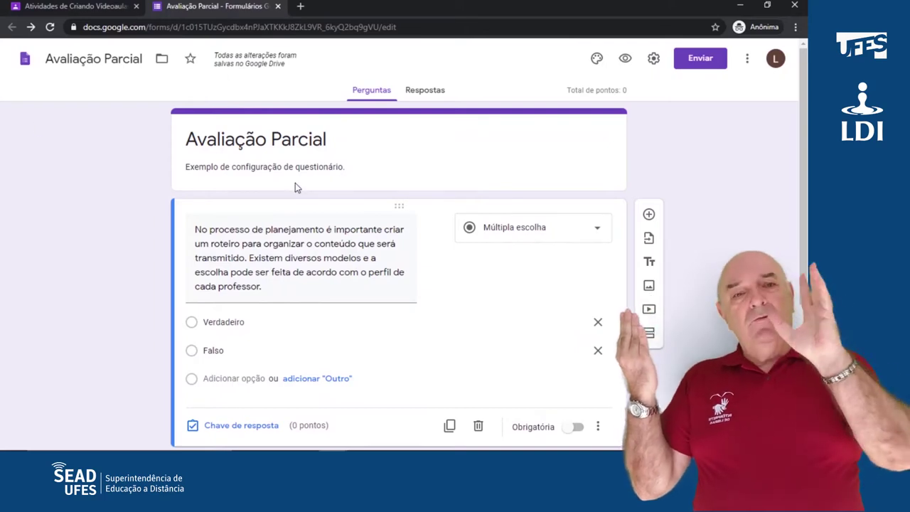
Step: Switch to the Classroom activity and try turning the Importação de notas option off and back on
scroll(291, 187, "down", 2)
scroll(286, 191, "down", 2)
scroll(286, 194, "up", 3)
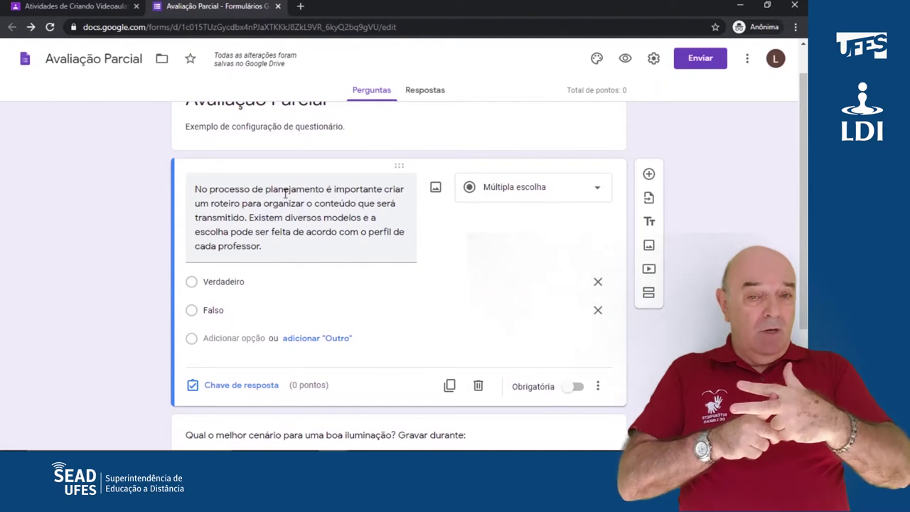
left_click(92, 6)
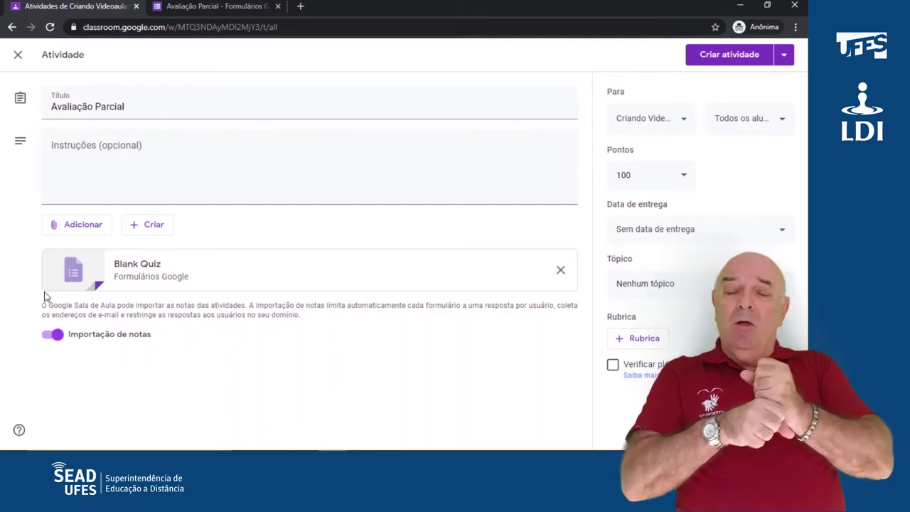
left_click(57, 335)
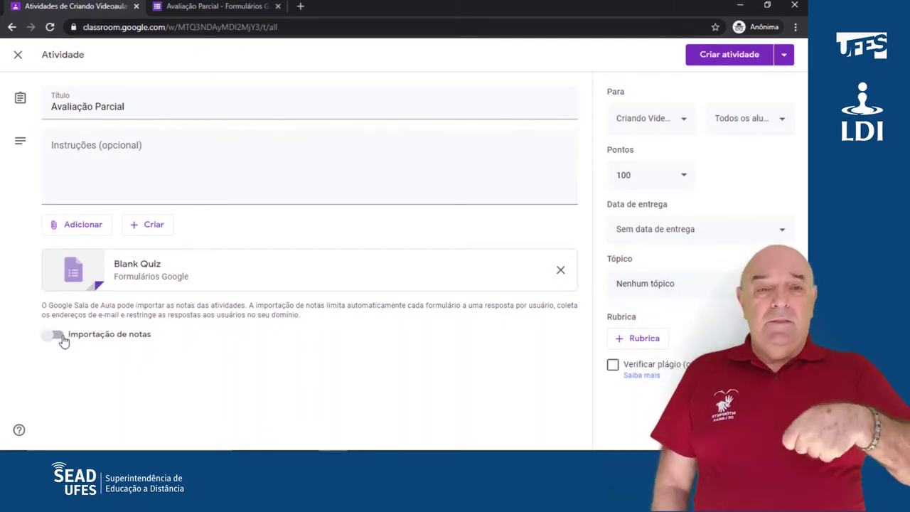
left_click(55, 344)
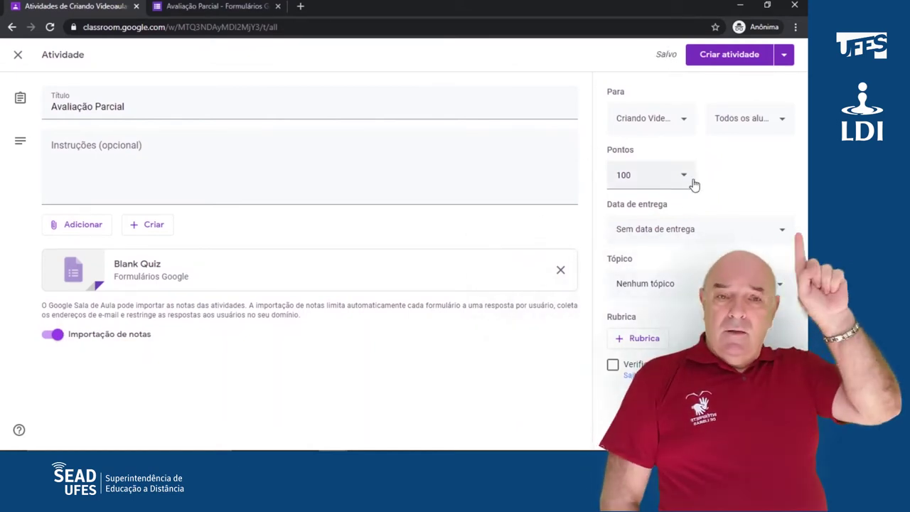
Step: Try the Sem nota option for the activity's points and restore the value to 100
left_click(687, 179)
left_click(649, 204)
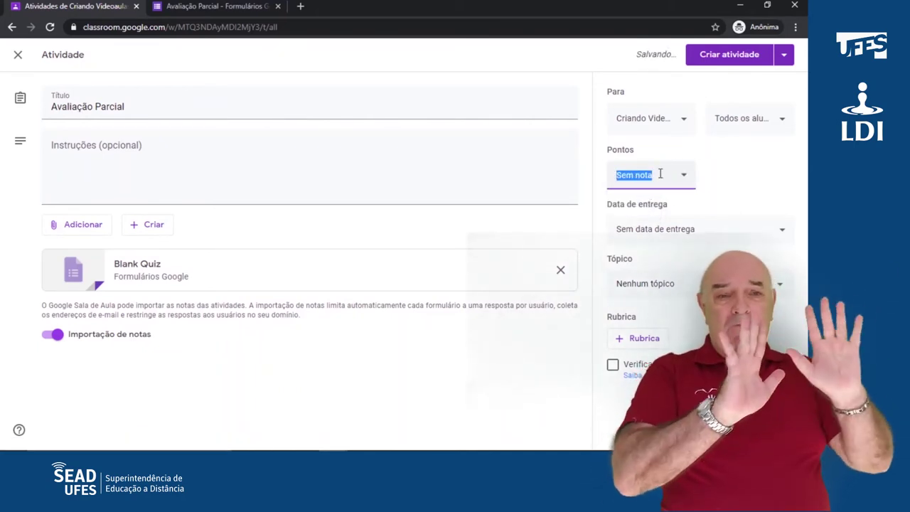
left_click(661, 173)
type("0")
double_click(660, 174)
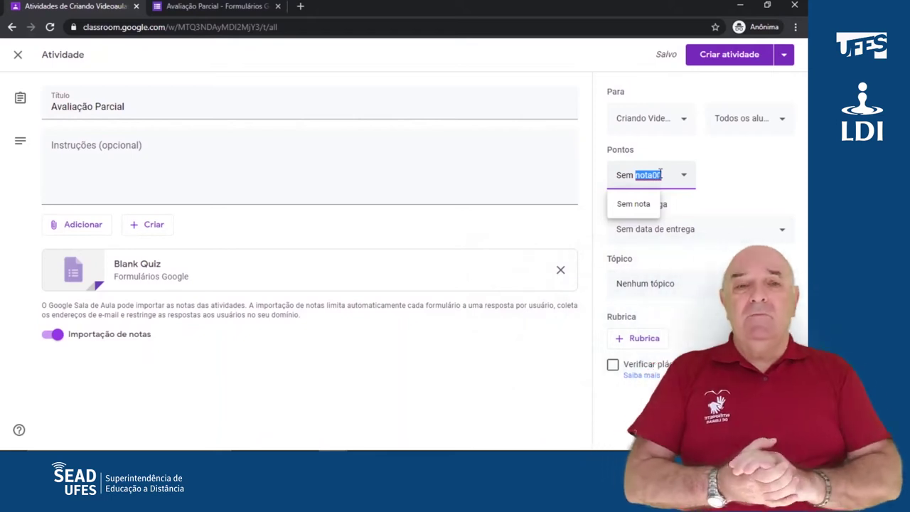
left_click_drag(655, 171, 601, 167)
type("10")
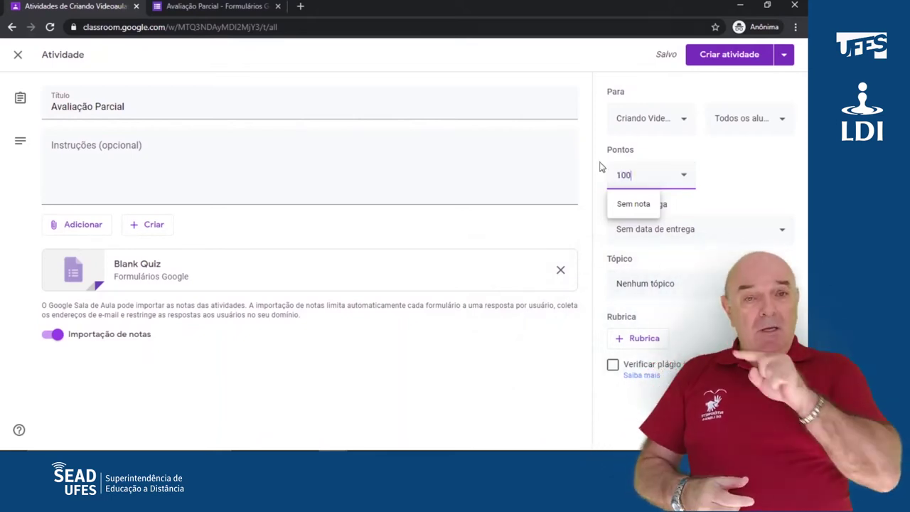
type("0")
left_click(699, 177)
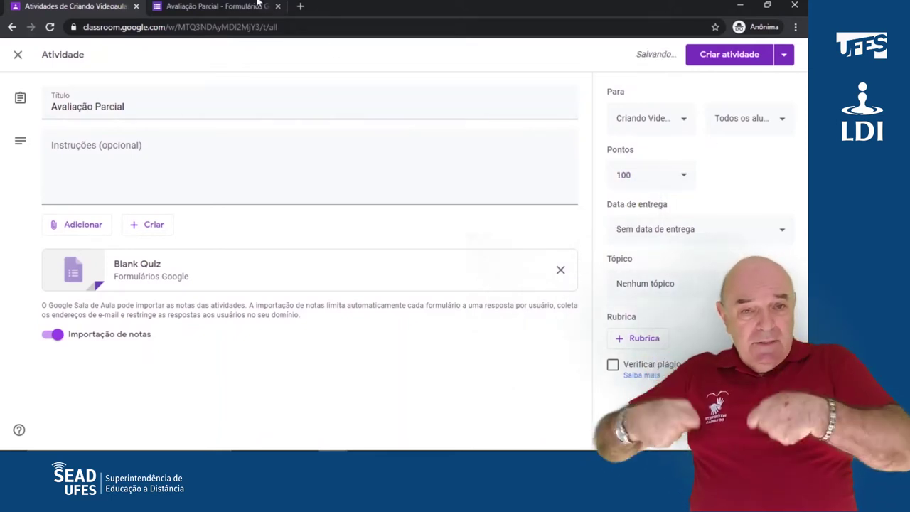
Step: In the Avaliação Parcial form, make the planning question required, with Verdadeiro as the correct answer worth 5 points
left_click(244, 6)
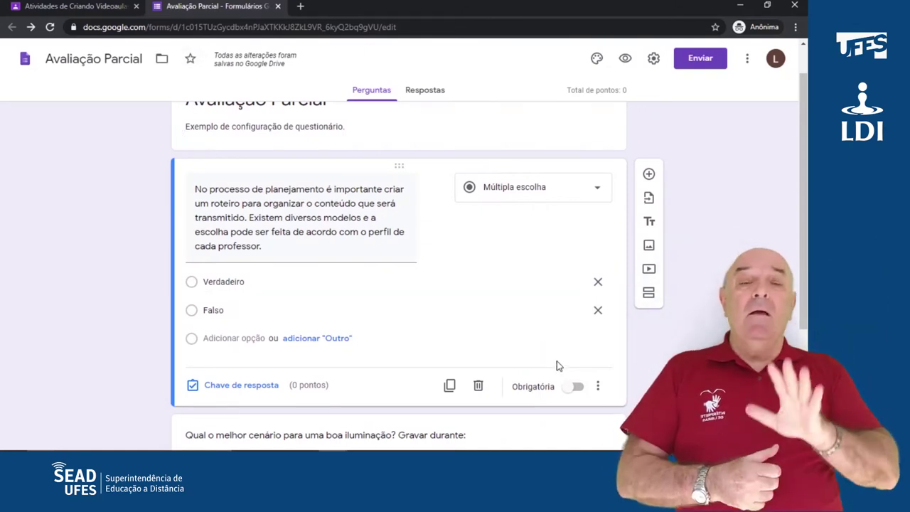
left_click(569, 387)
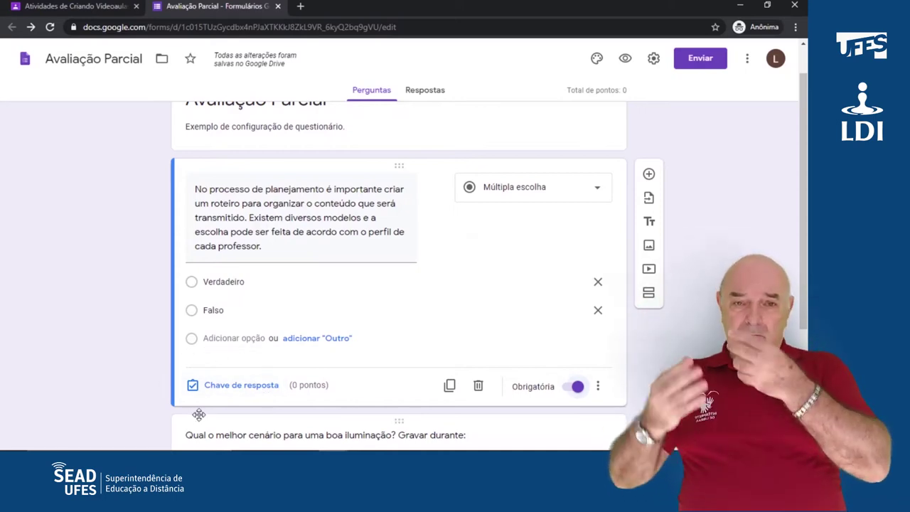
left_click(239, 385)
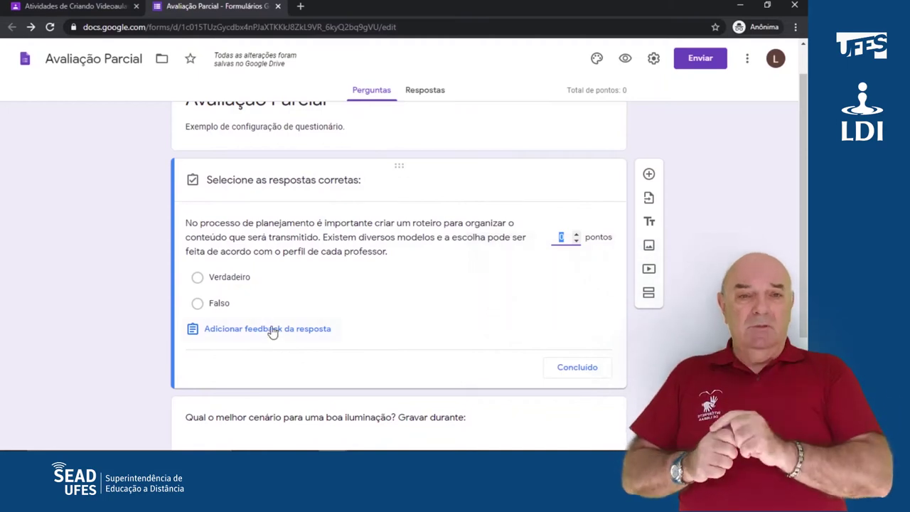
left_click(241, 283)
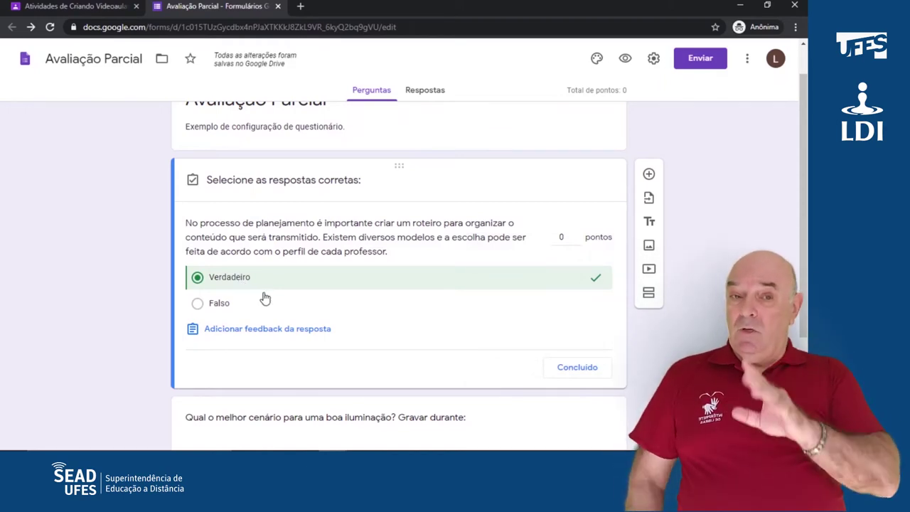
double_click(568, 235)
type("5")
left_click(523, 273)
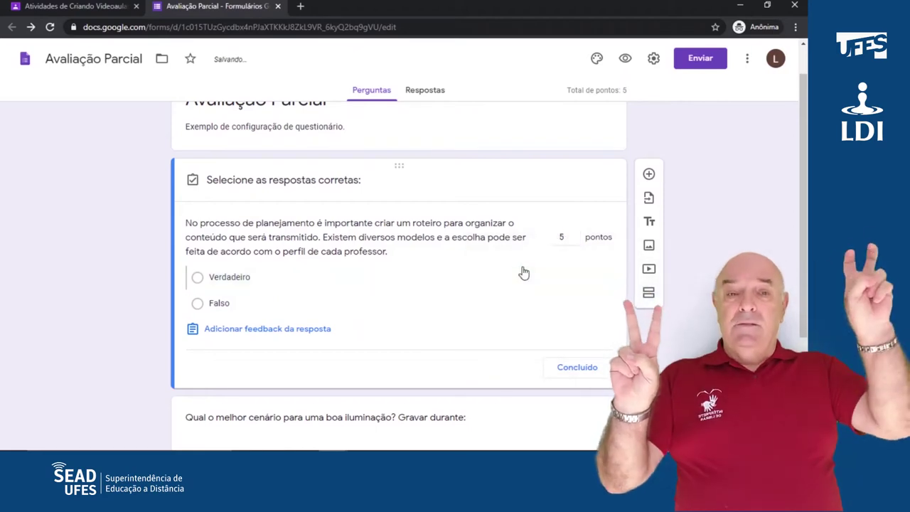
left_click(197, 277)
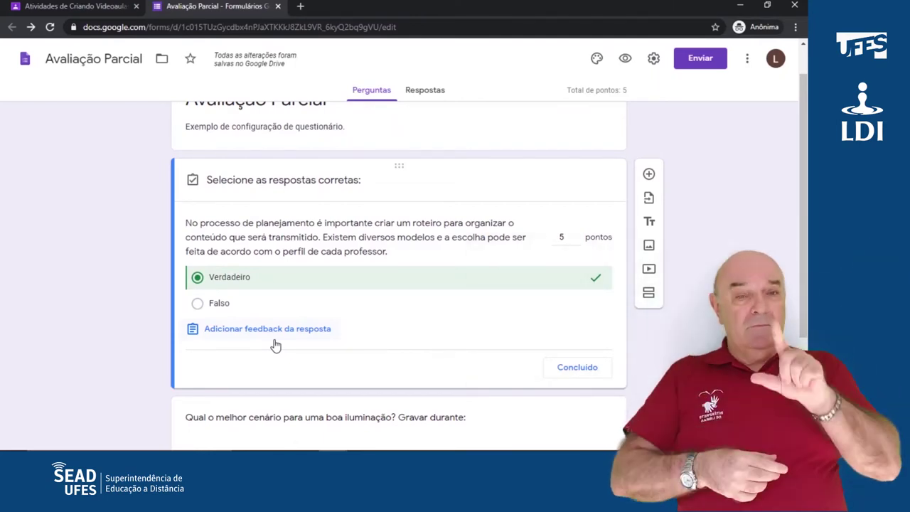
Step: Add the same feedback, starting "A questão é verdadeira.", for incorrect and correct answers to the planning question, and finish its answer key
left_click(277, 330)
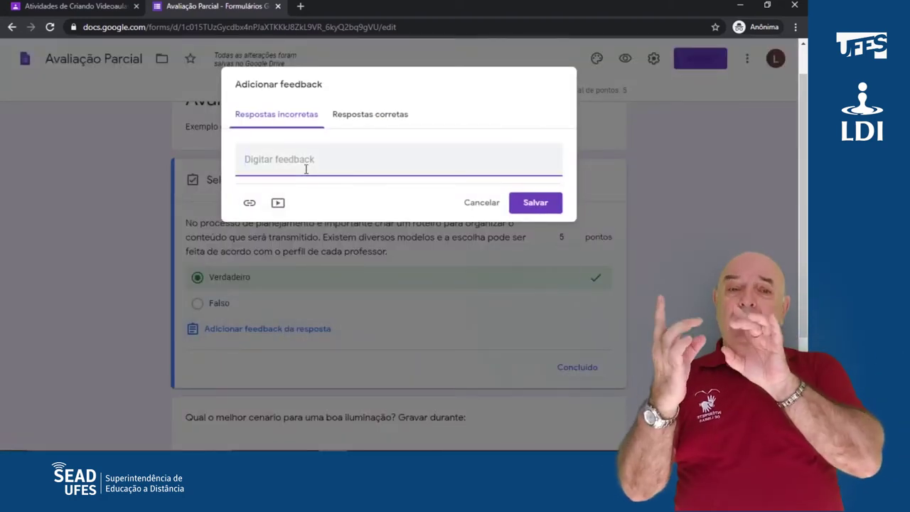
type("A questão é verdadeira. Não existe uma maneira certa ou errada de organizar um roteiro para a aula. Tem professores que se sentem mais confortáveis tendo um roteiro completo pré definido ou utilizando apenas tópicos, outros preferem deixar a aula se desenvolver de forma mais natural. Faça alguns testes, veja o que funciona melhor para você e para suas aulas.")
left_click(377, 122)
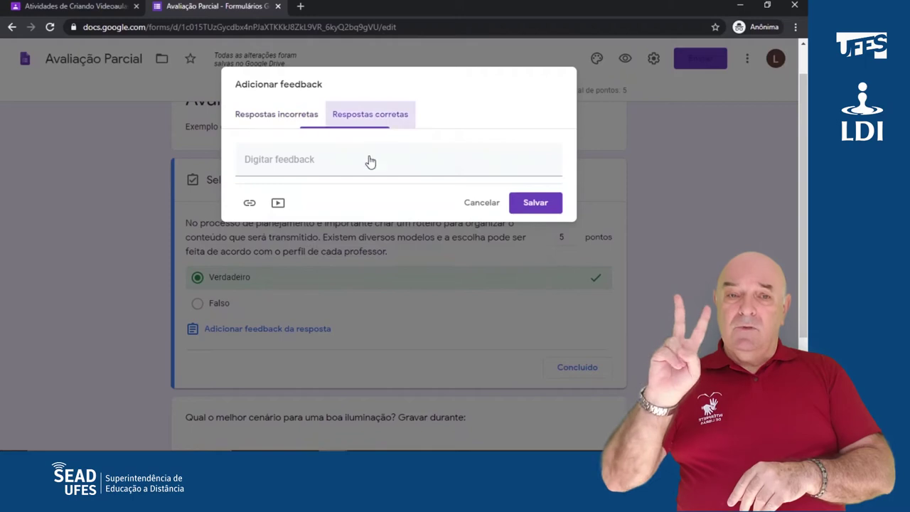
left_click(366, 165)
type("A questão é verdadeira. Não existe uma maneira certa ou errada de organizar um roteiro para a aula. Tem professores que se sentem mais confortáveis tendo um roteiro completo pré definido ou utilizando apenas tópicos, outros preferem deixar a aula se desenvolver de forma mais natural. Faça alguns testes, veja o que funciona melhor para você e para suas aulas.")
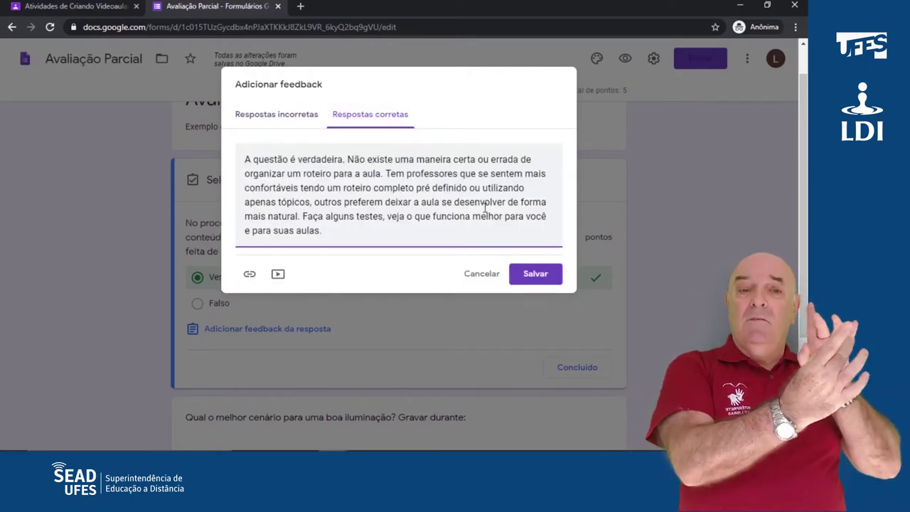
left_click(535, 274)
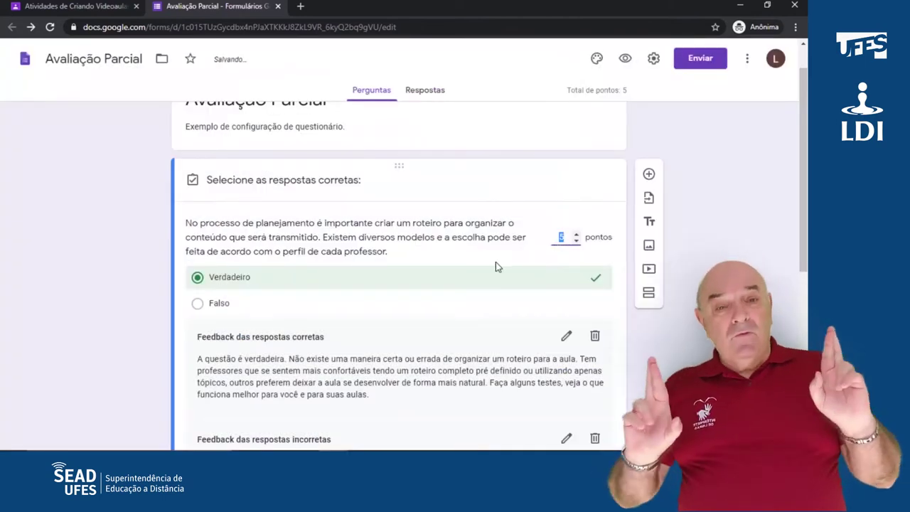
scroll(496, 267, "down", 2)
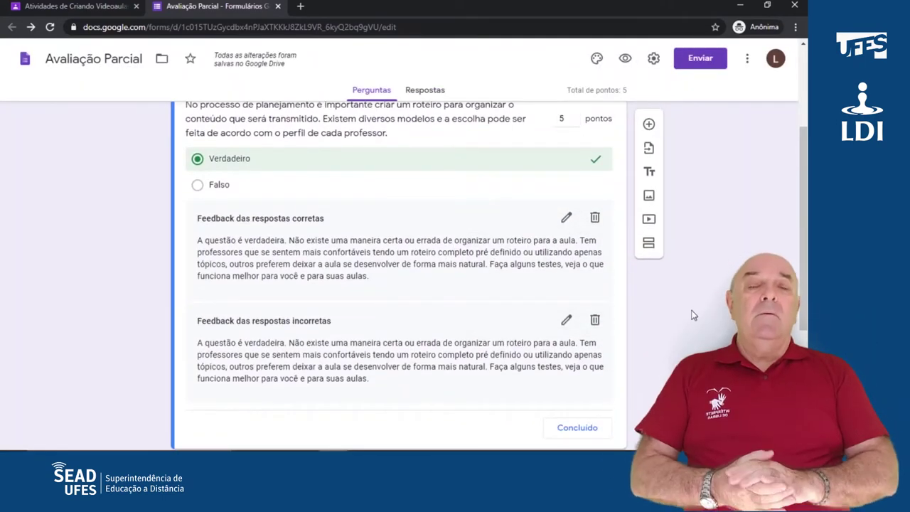
scroll(691, 316, "up", 1)
scroll(688, 318, "down", 1)
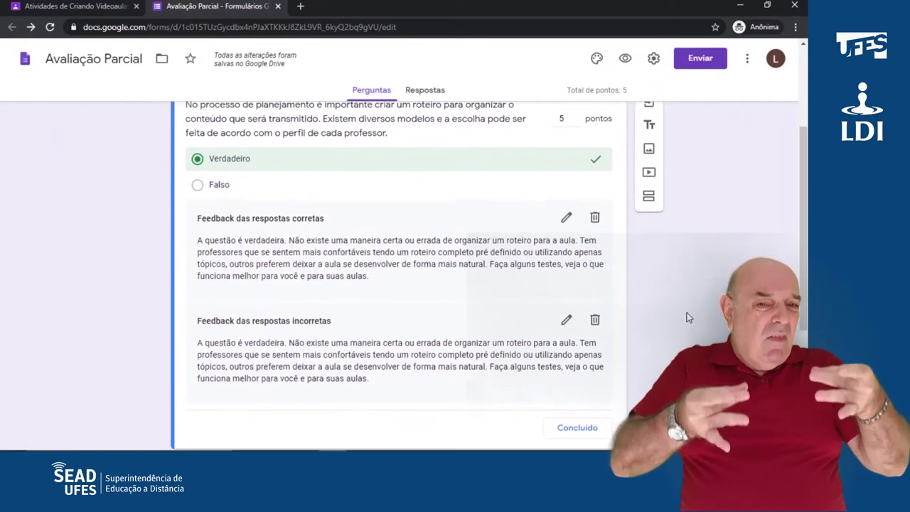
scroll(689, 318, "down", 2)
scroll(687, 316, "up", 5)
scroll(481, 274, "down", 6)
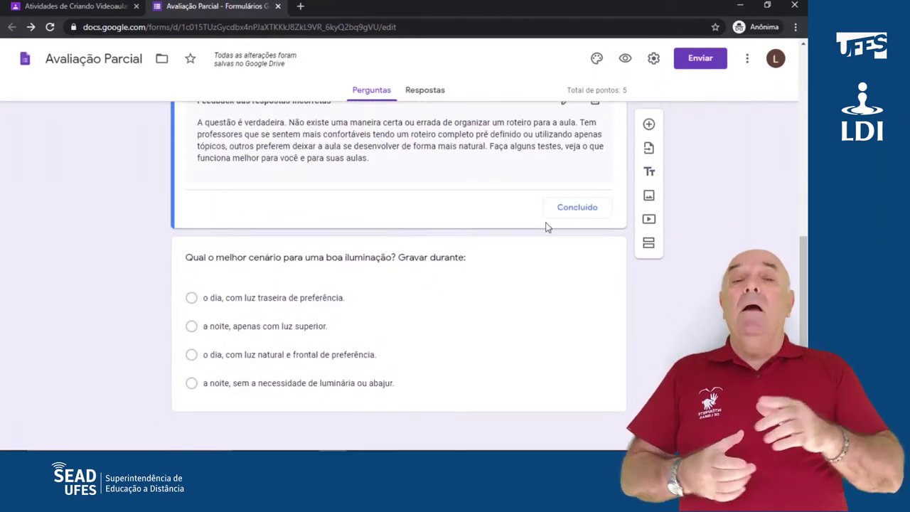
left_click(562, 210)
Step: Make the lighting question required, with "o dia, com luz natural e frontal de preferência." as the correct answer worth 5 points
left_click(427, 315)
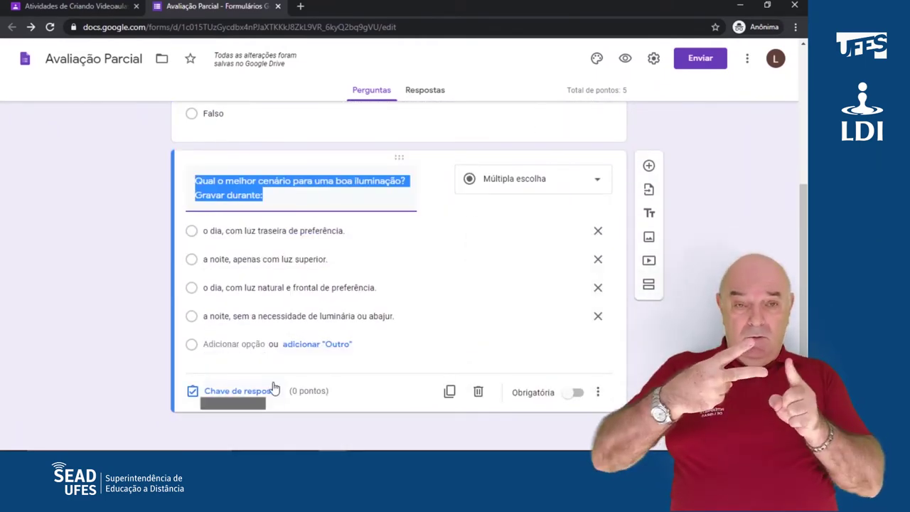
left_click(574, 392)
left_click(250, 389)
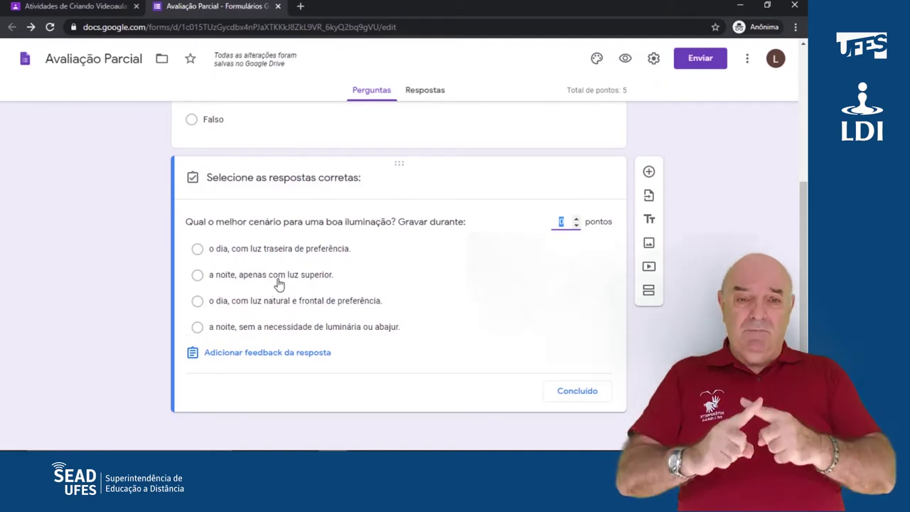
left_click(283, 305)
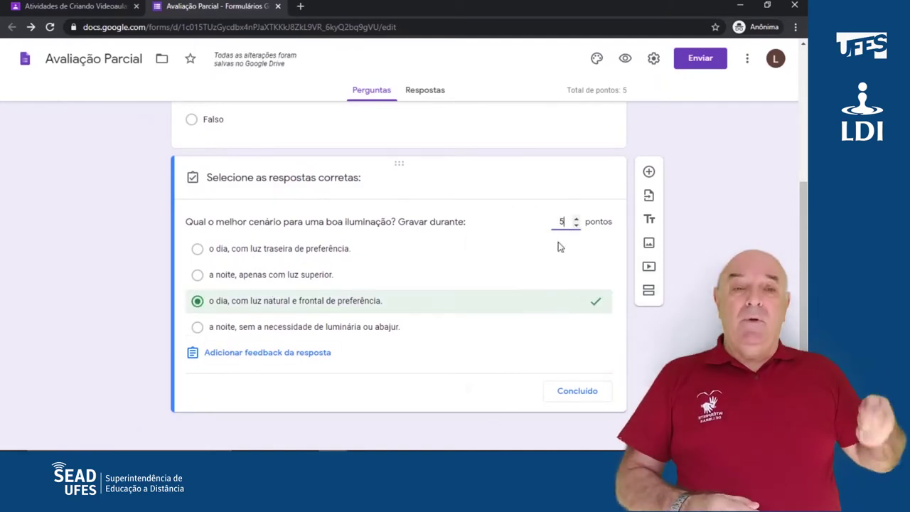
Step: Add the same feedback, starting "Alternativa correta: c)", for incorrect and correct answers to the lighting question, and finish its answer key
left_click(324, 353)
type("Alternativa correta: c) É recomendado gravar durante o dia, de frente para uma janela, onde o rosto será iluminado de forma mais homogênea, sem causar sombras estranhas. Quando a gravação acontece à noite, ou com tudo fechado, e só com uma luz superior acesa, acaba gerando sombras estranhas no rosto. E se não for possível gravar de dia, a melhor opção é iluminar o rosto com auxílio de abajures ou luzes auxiliares.")
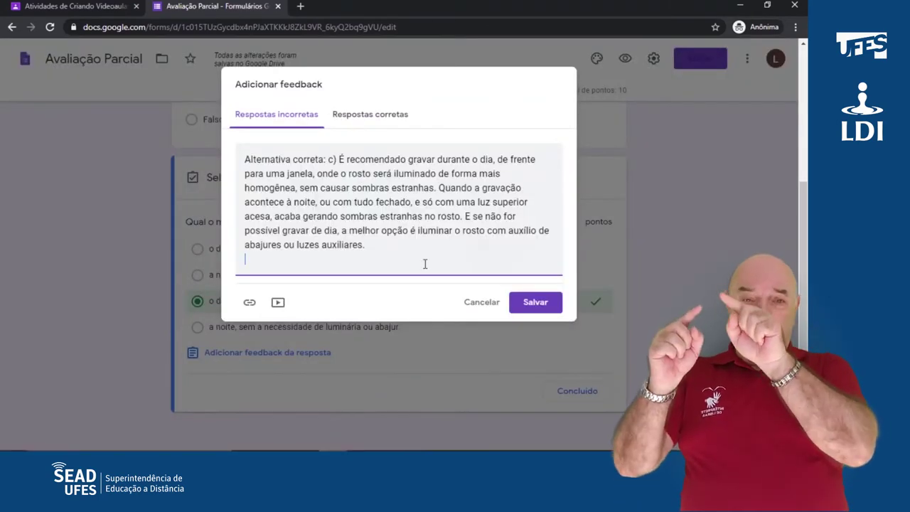
key("shift+Up")
key("shift+Up")
key("shift+Up")
key("shift+Up")
key("shift+Up")
key("shift+Up")
key("shift+Up")
key("ctrl+c")
left_click(362, 117)
left_click(337, 158)
key("ctrl+v")
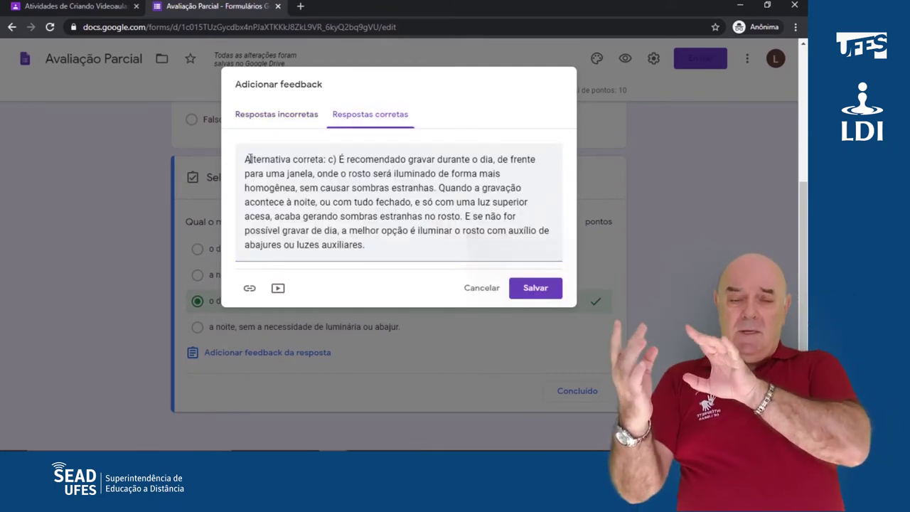
left_click(548, 293)
left_click(577, 392)
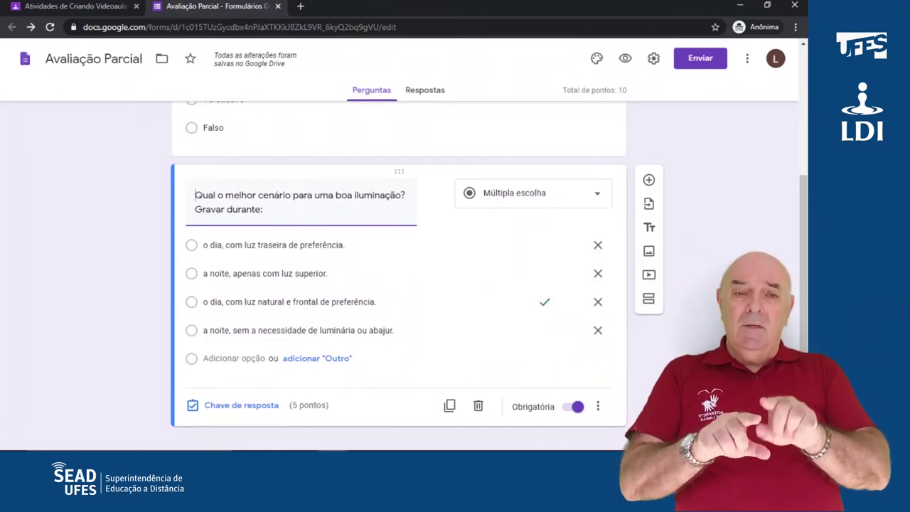
Step: Configure the form to collect e-mail addresses, always send response receipts and limit participants to 1 response, and save the settings
scroll(664, 278, "up", 3)
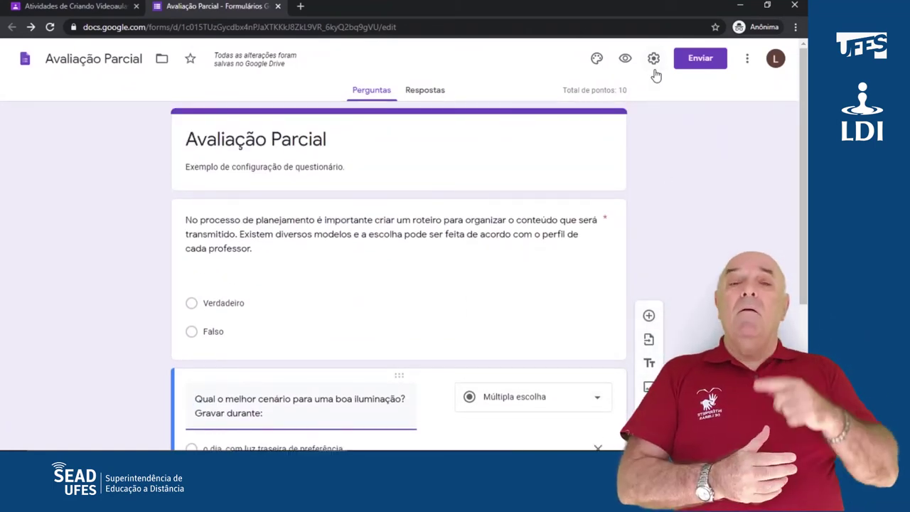
left_click(653, 60)
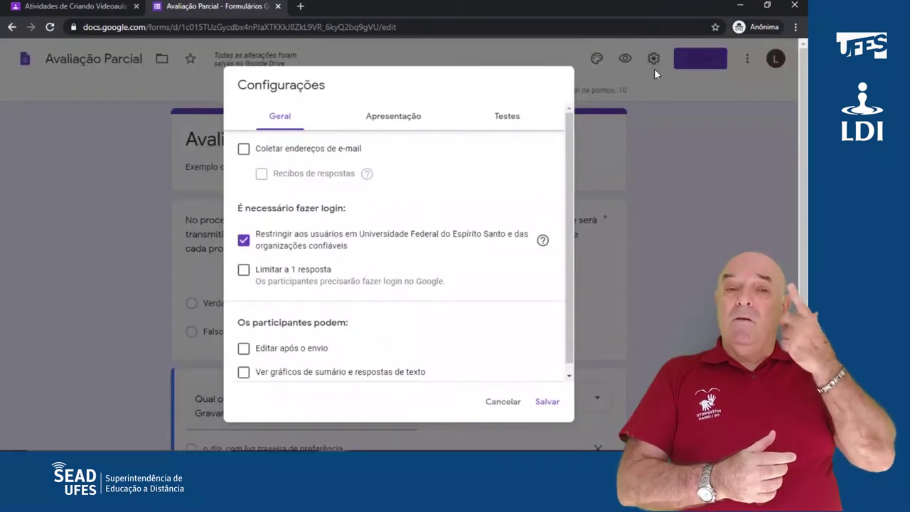
left_click(244, 153)
left_click(262, 175)
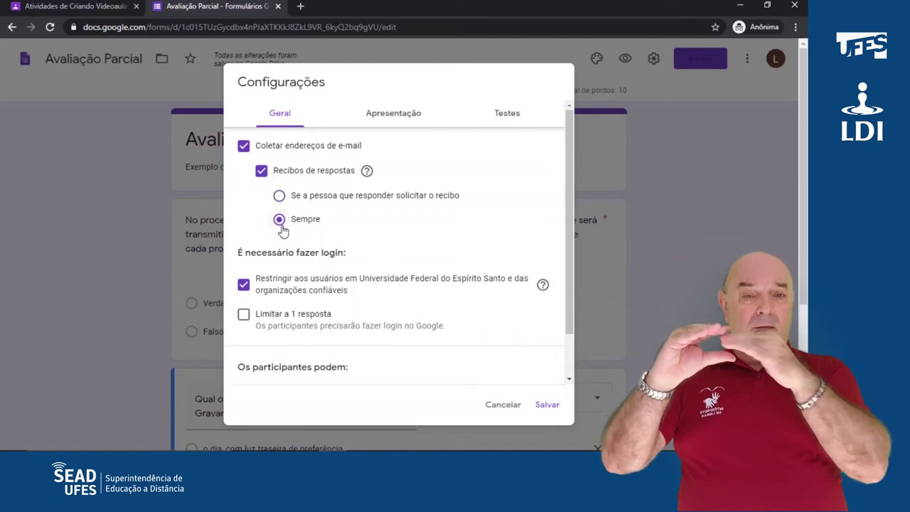
scroll(316, 238, "down", 2)
left_click(244, 263)
scroll(340, 202, "up", 3)
left_click(391, 118)
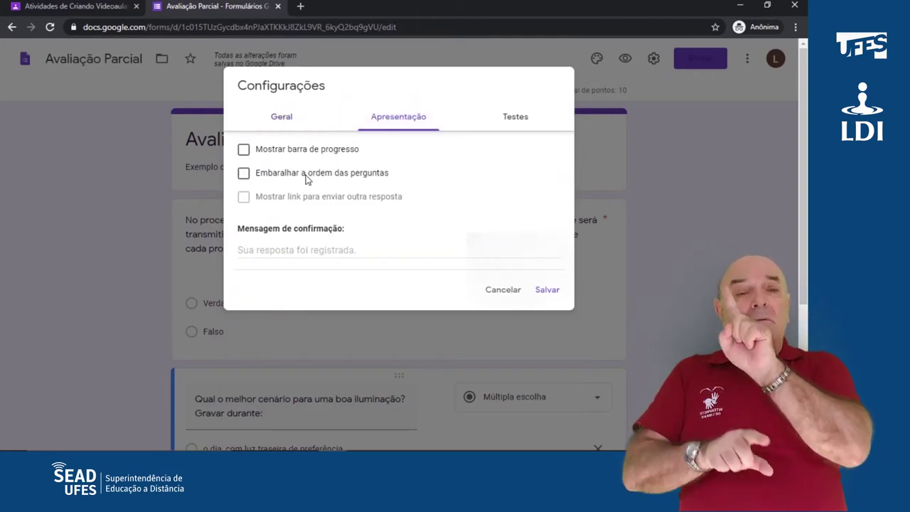
left_click(546, 291)
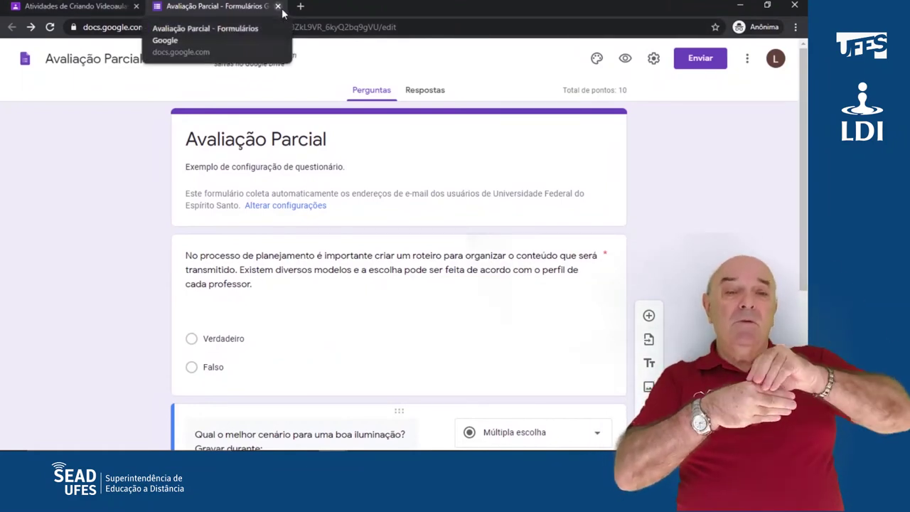
Step: Close the form and import the quiz grades into the students' work for Avaliação Parcial in Google Classroom
left_click(278, 7)
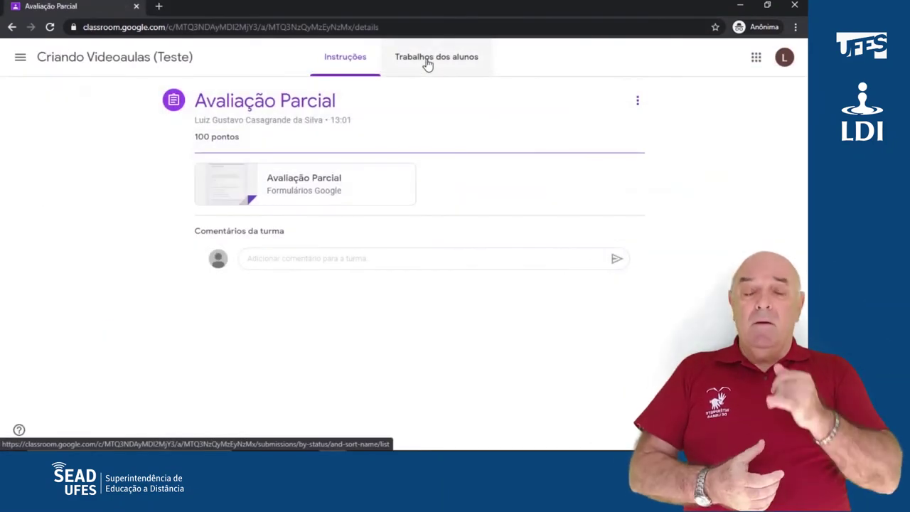
left_click(427, 63)
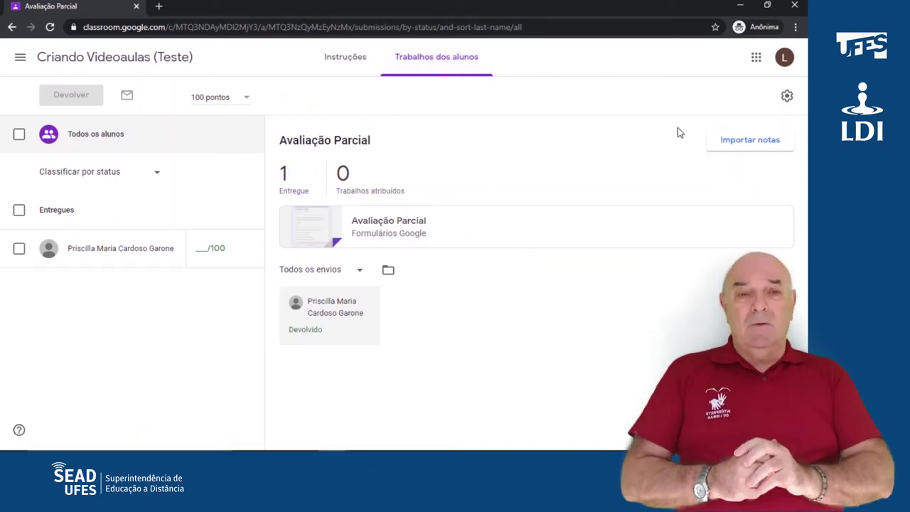
left_click(750, 140)
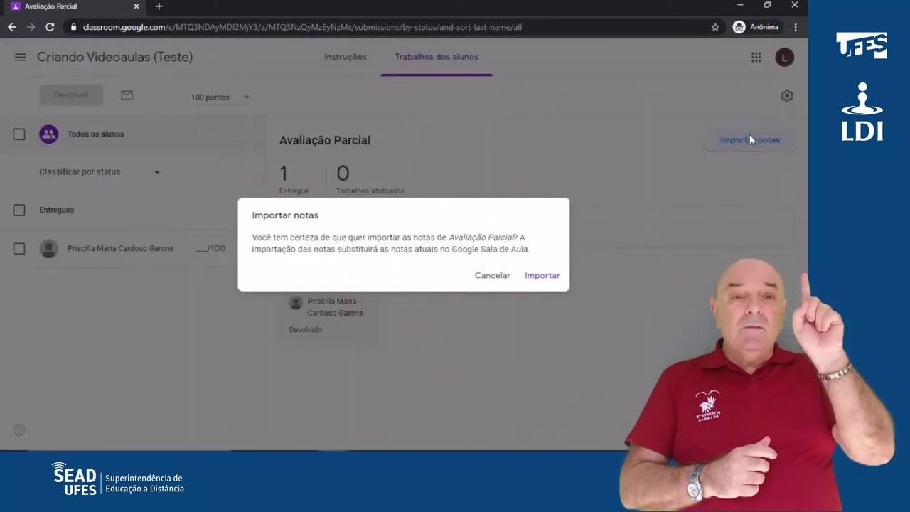
left_click(540, 278)
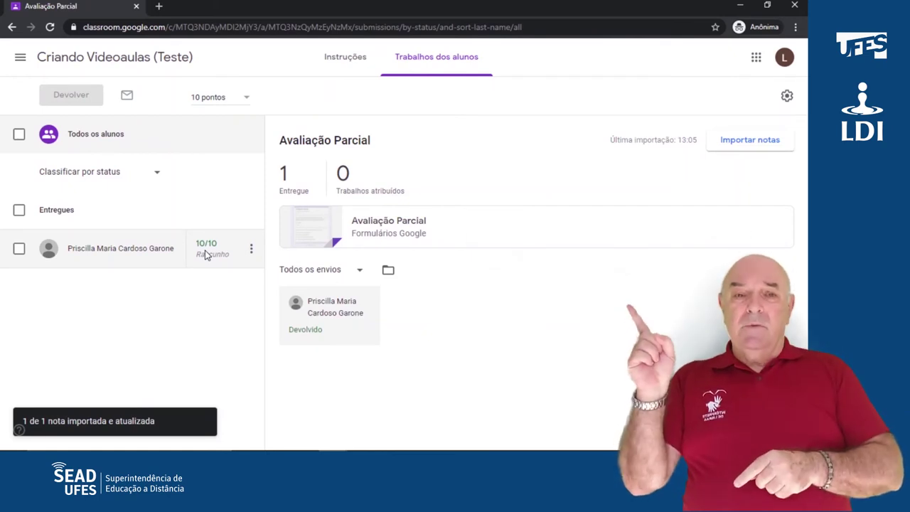
Step: Return the graded Avaliação Parcial submission to the student who handed it in
left_click(19, 248)
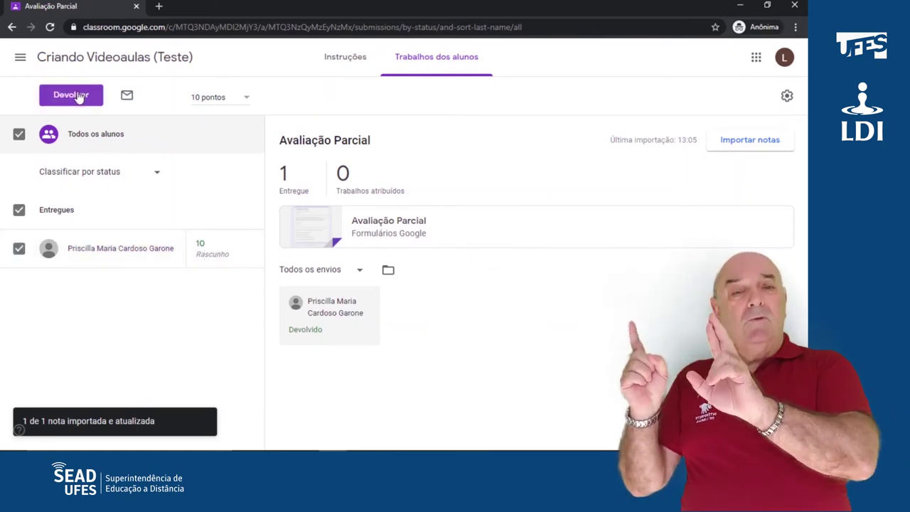
left_click(77, 96)
left_click(522, 315)
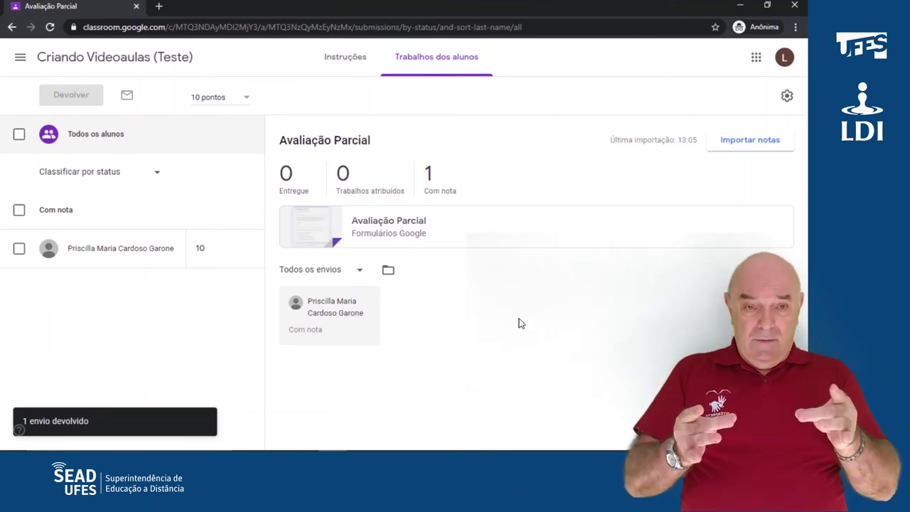
Step: Open the Avaliação Parcial form from the assignment and review its response summary, point distribution and scores
left_click(371, 224)
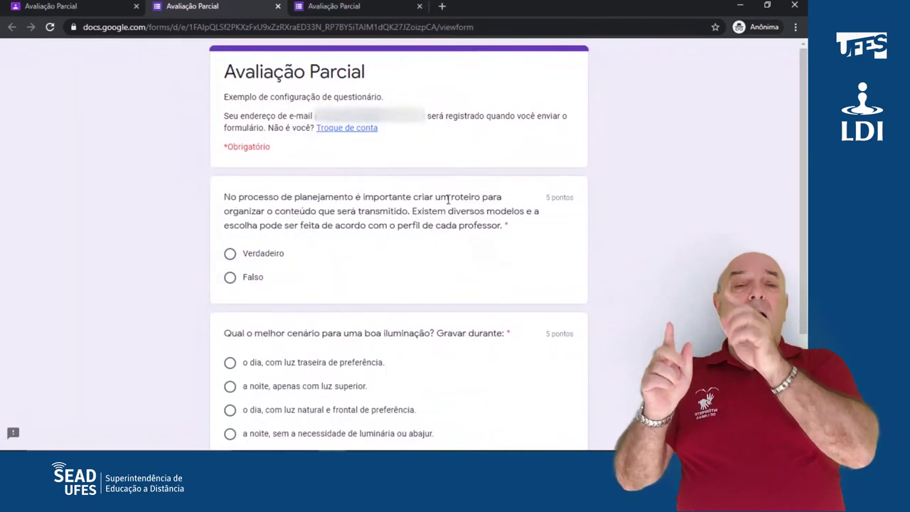
scroll(398, 242, "down", 3)
key("alt+Left")
left_click(430, 89)
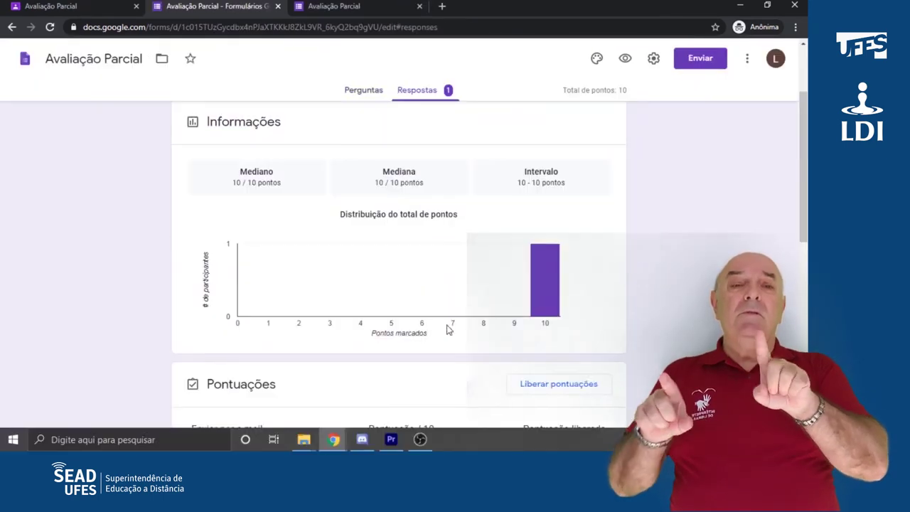
scroll(299, 235, "down", 3)
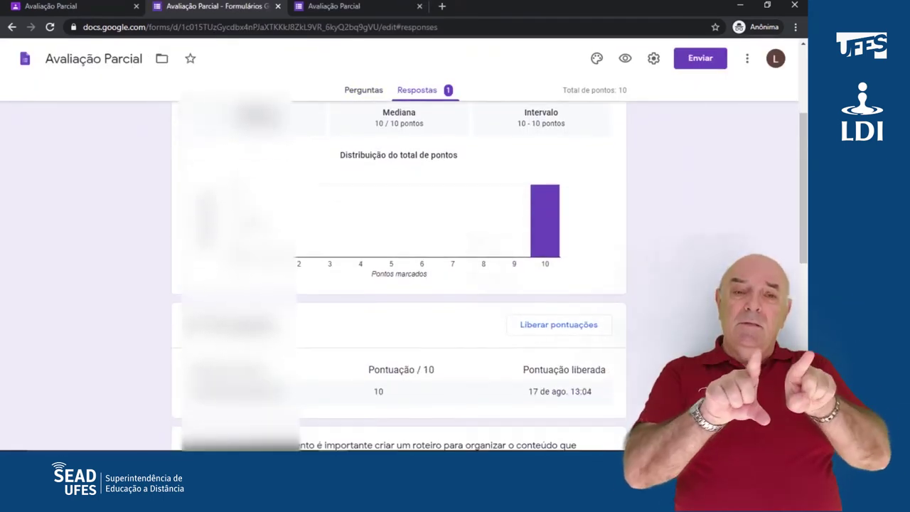
scroll(299, 235, "up", 5)
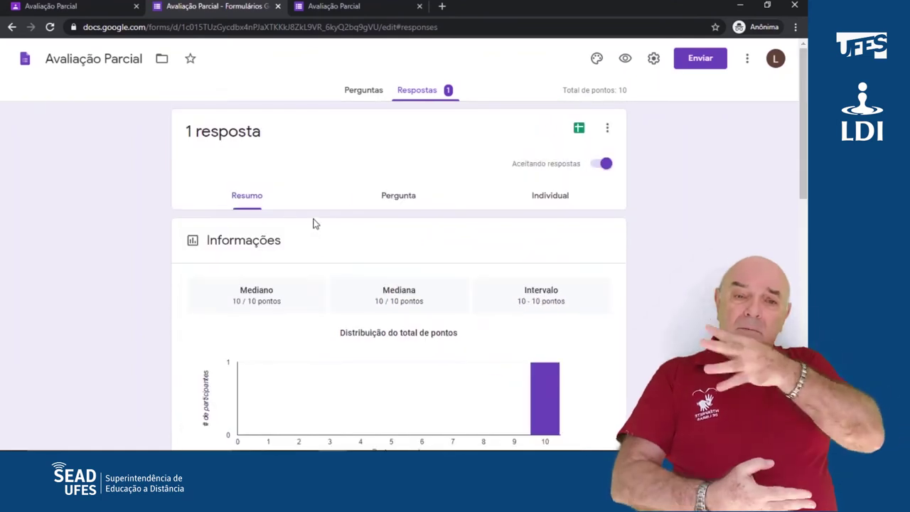
Step: Create a new response spreadsheet named "Avaliação Parcial (respostas)" for the form, and close it after viewing
left_click(579, 128)
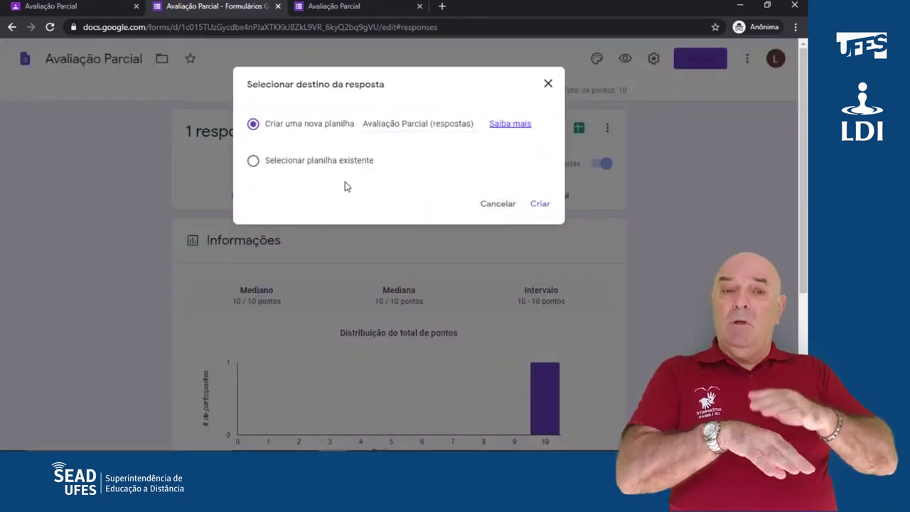
left_click(539, 203)
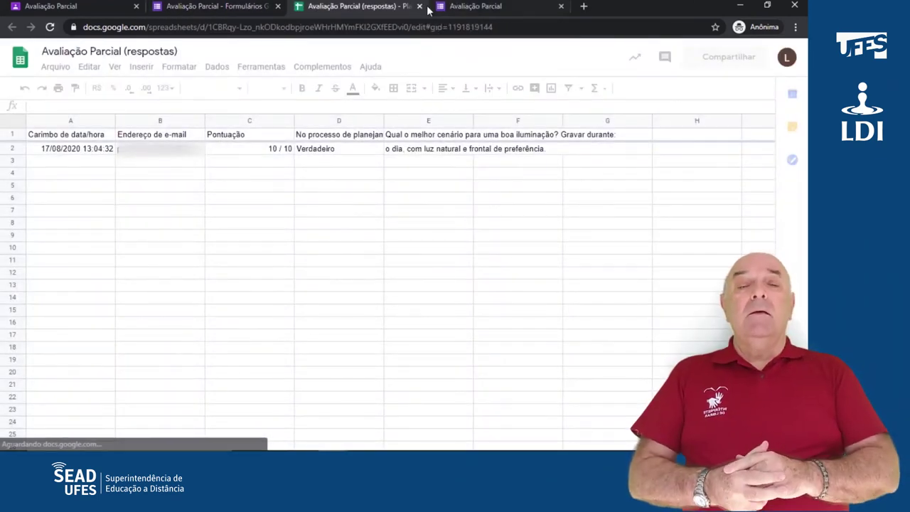
left_click(419, 6)
left_click(420, 6)
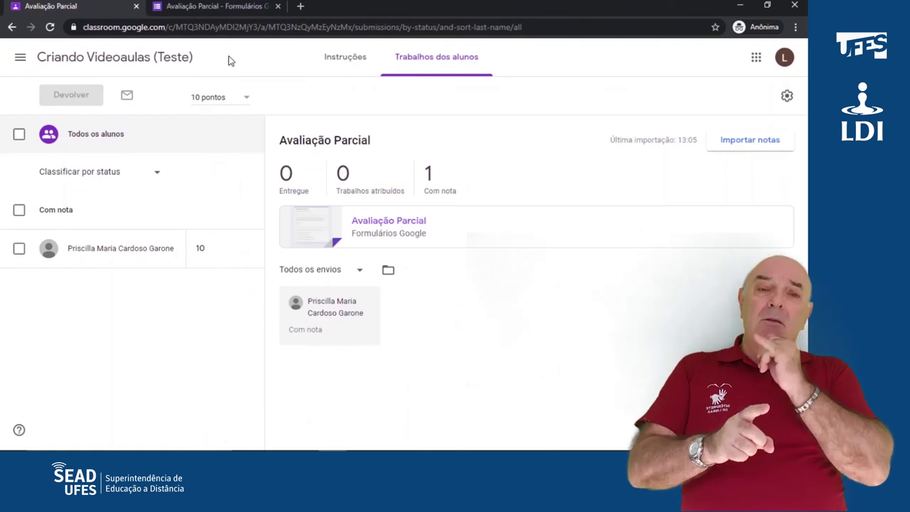
Step: Review the Avaliação Parcial form's response summary and scores again, and return to its questions
left_click(342, 212)
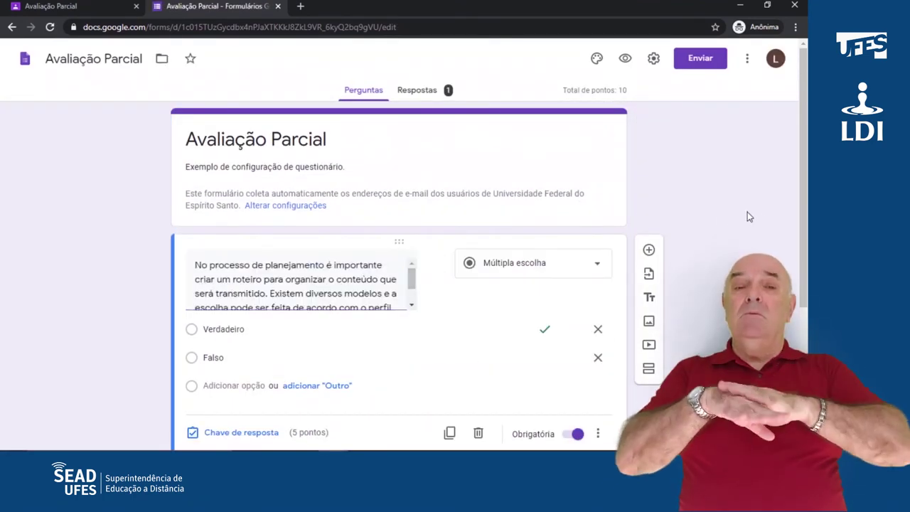
left_click(447, 90)
scroll(646, 214, "down", 10)
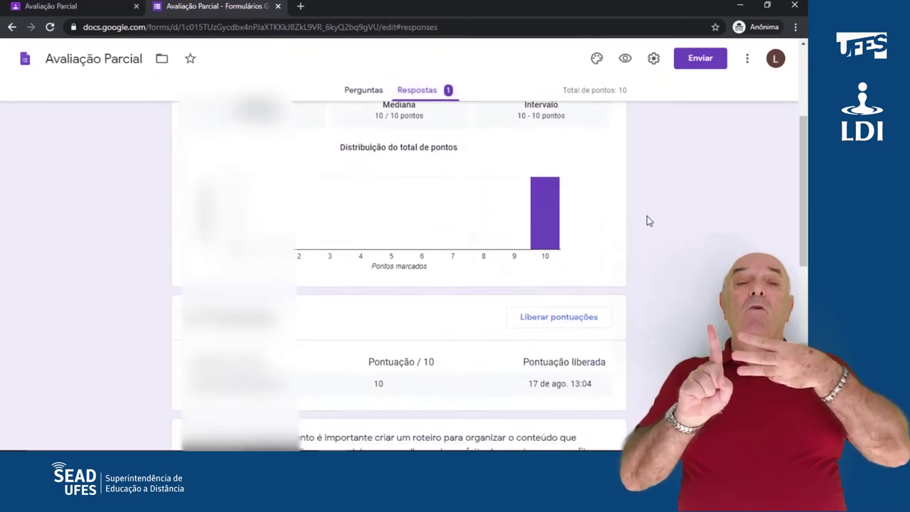
scroll(646, 225, "up", 10)
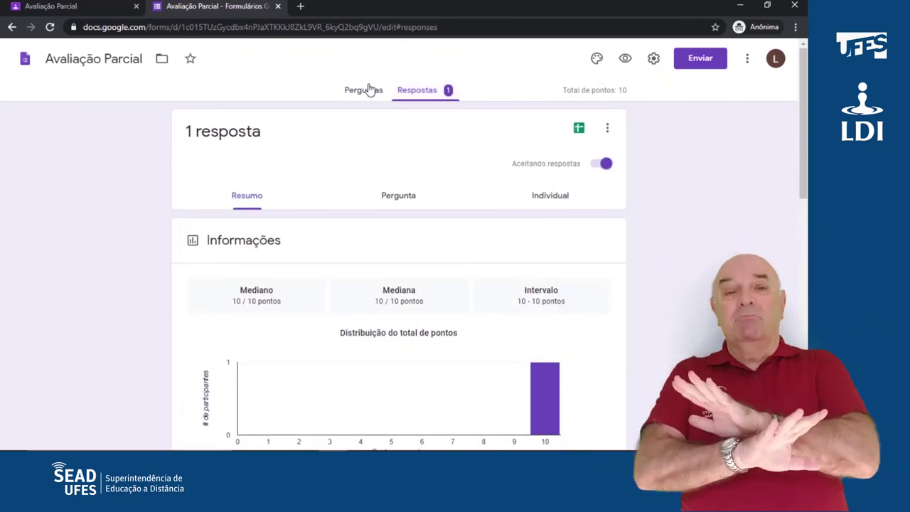
left_click(366, 90)
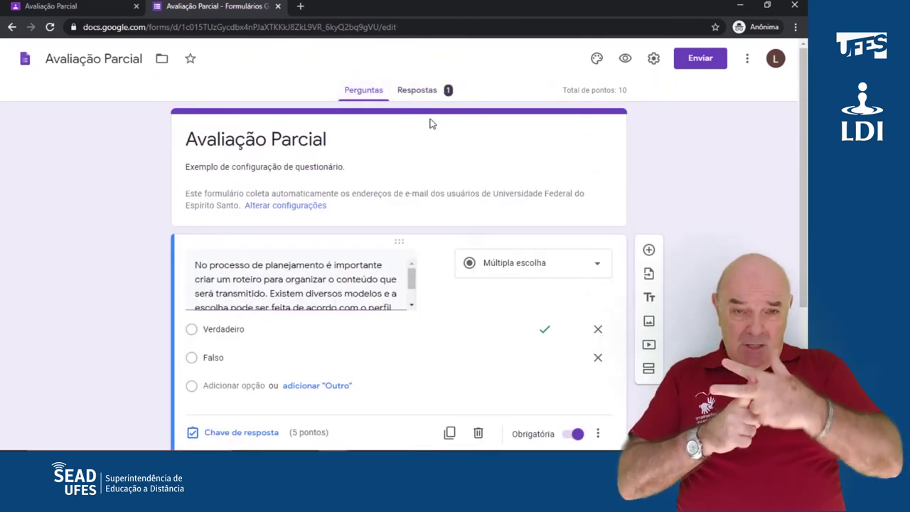